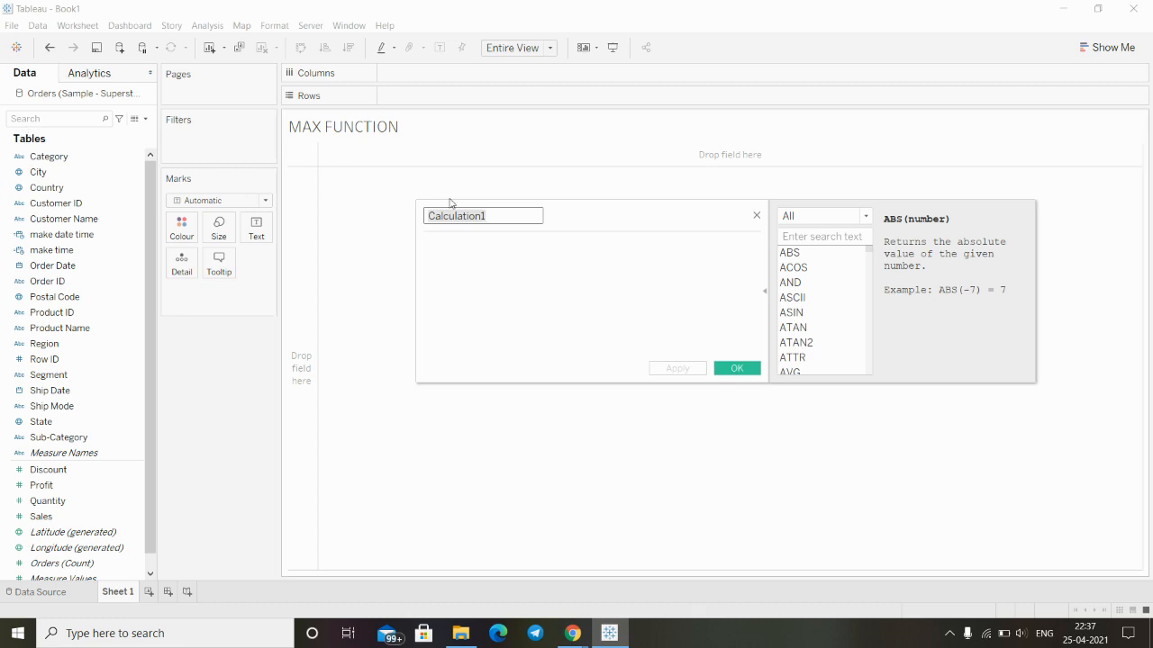
Step: Name the new calculated field "max" and insert the MAX function into its formula
key("BackSpace")
type("max")
left_click(459, 267)
type("max")
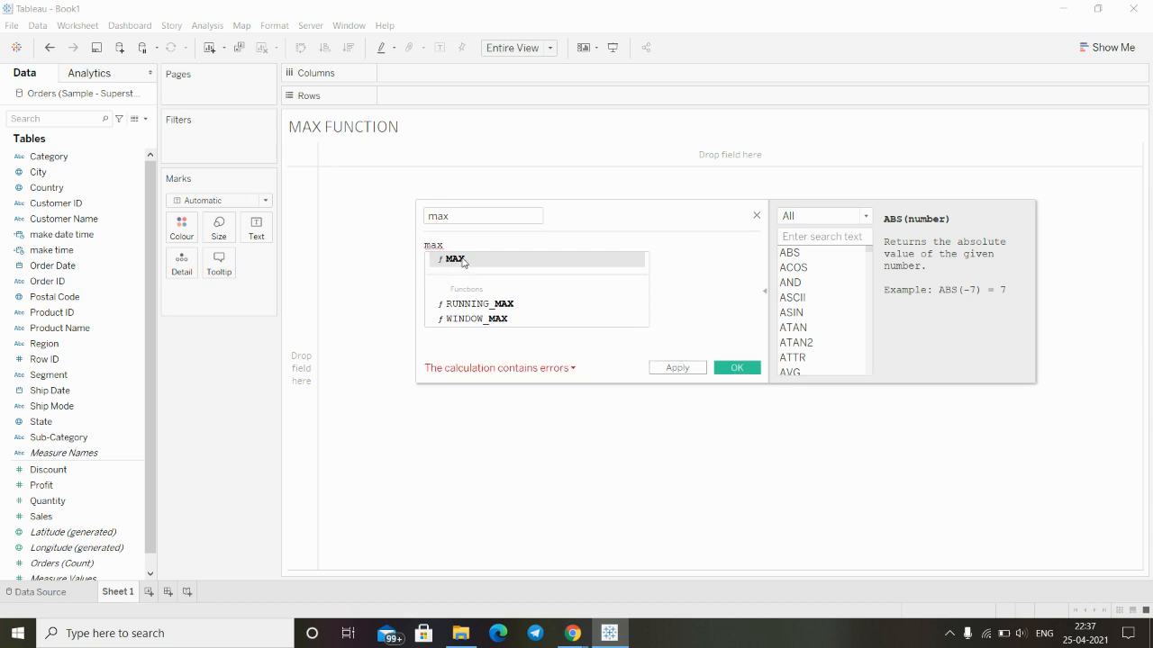
double_click(463, 259)
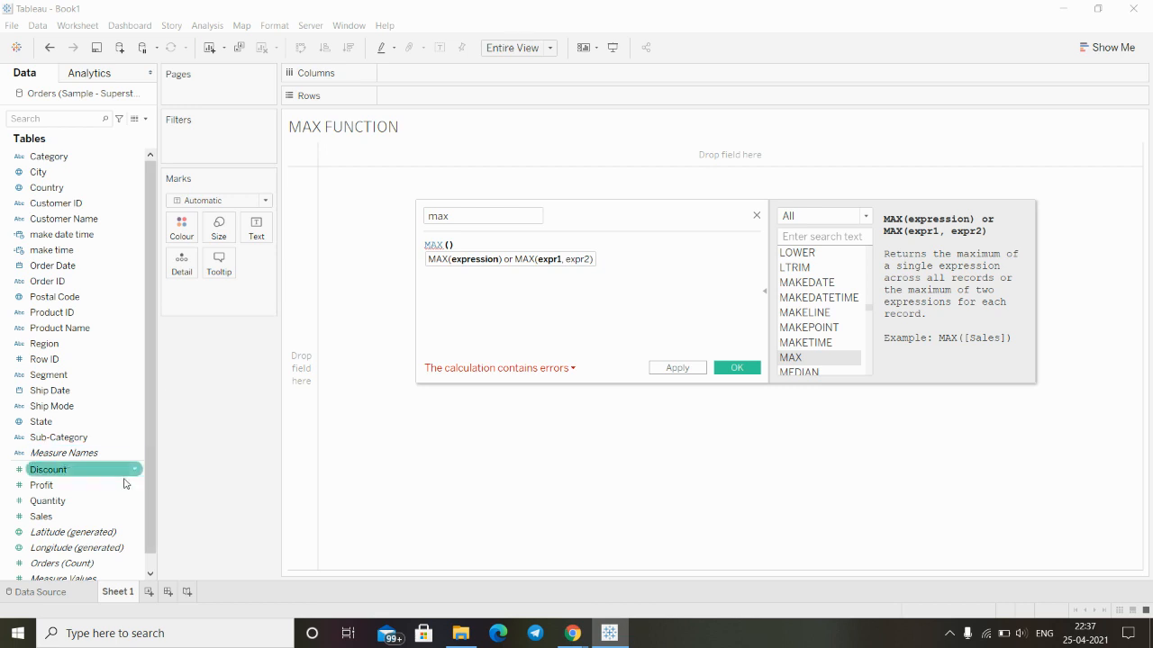
Step: Complete the formula as MAX([Profit]) and save the calculated field
left_click_drag(151, 475, 151, 516)
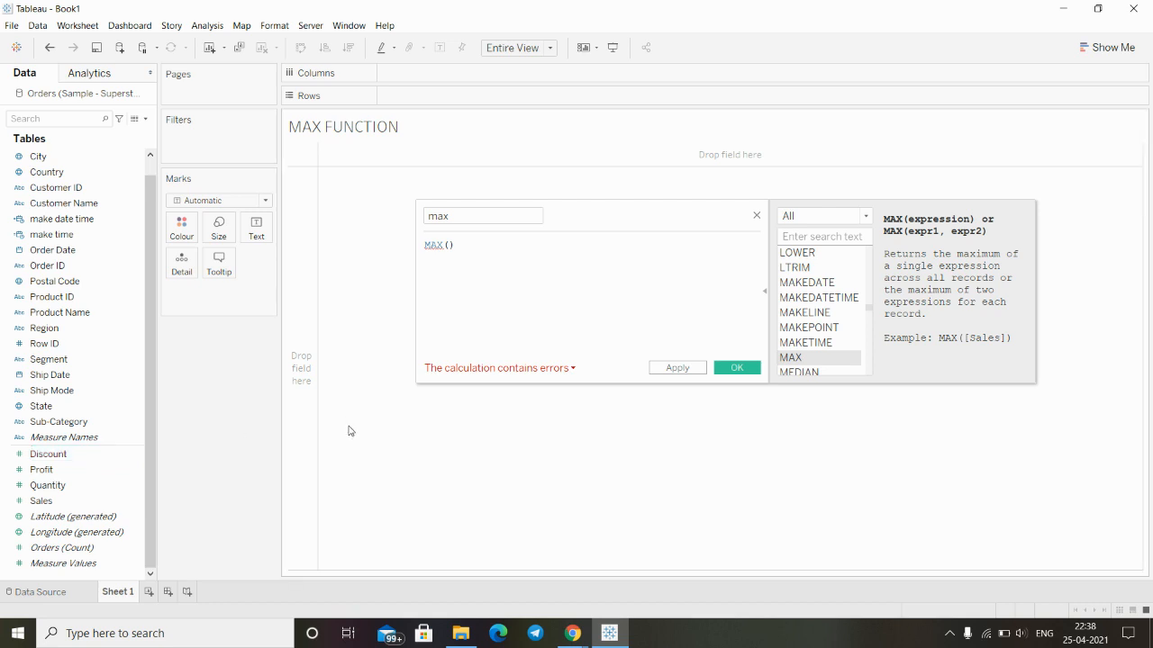
left_click(448, 245)
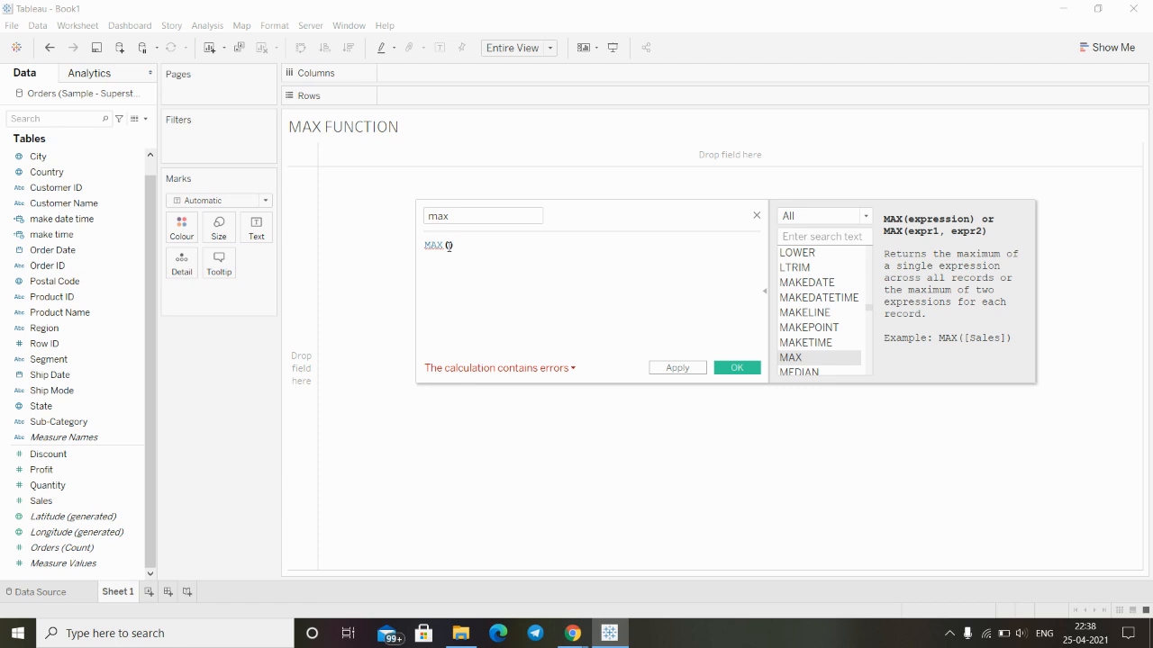
type("prof")
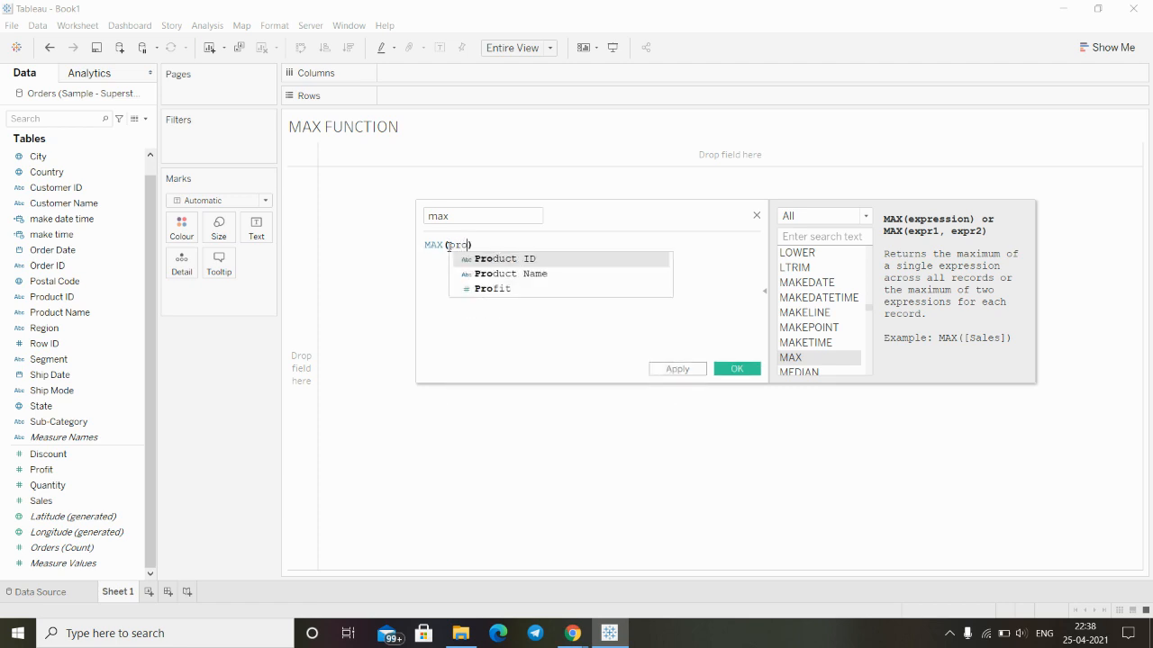
left_click(500, 260)
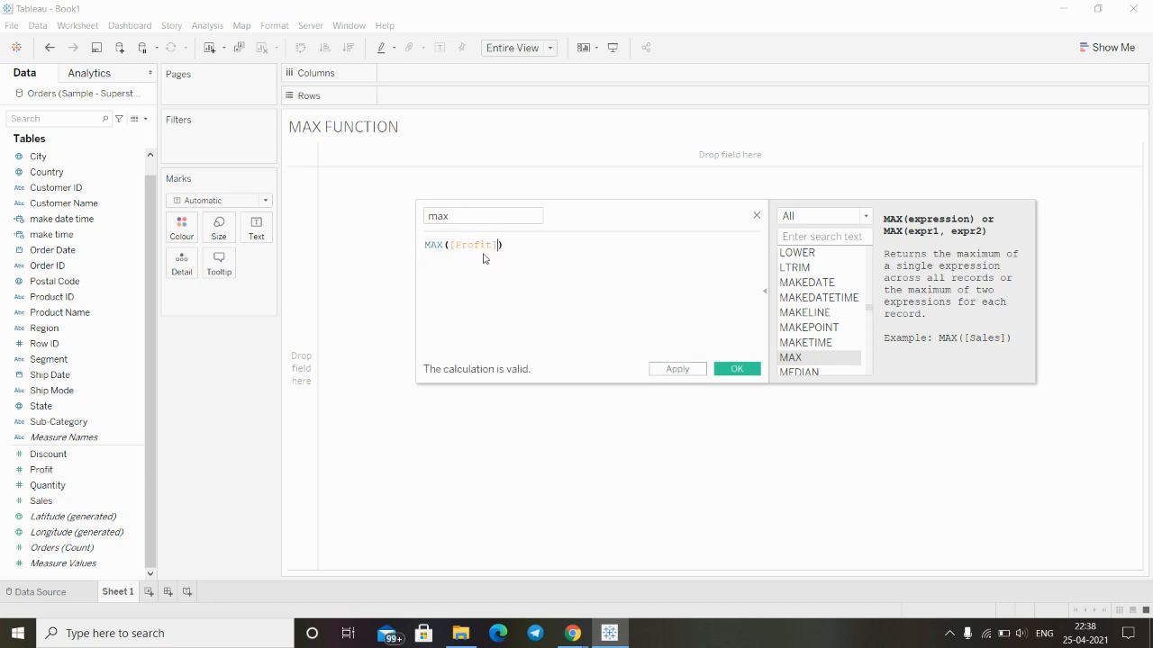
left_click(677, 369)
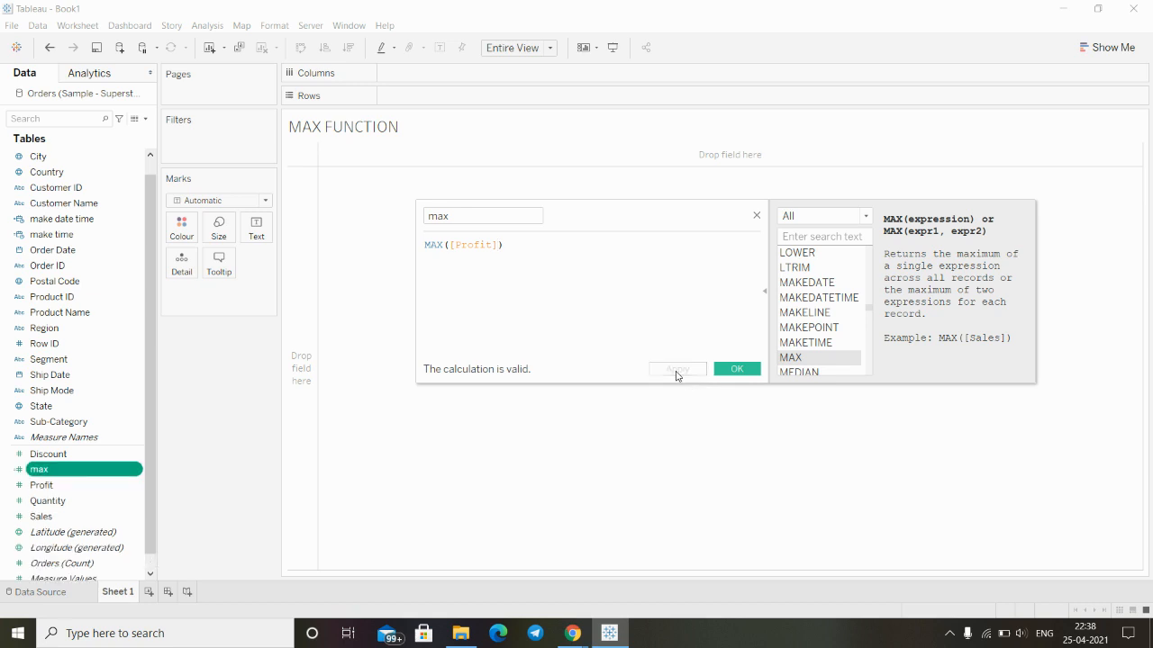
left_click(737, 371)
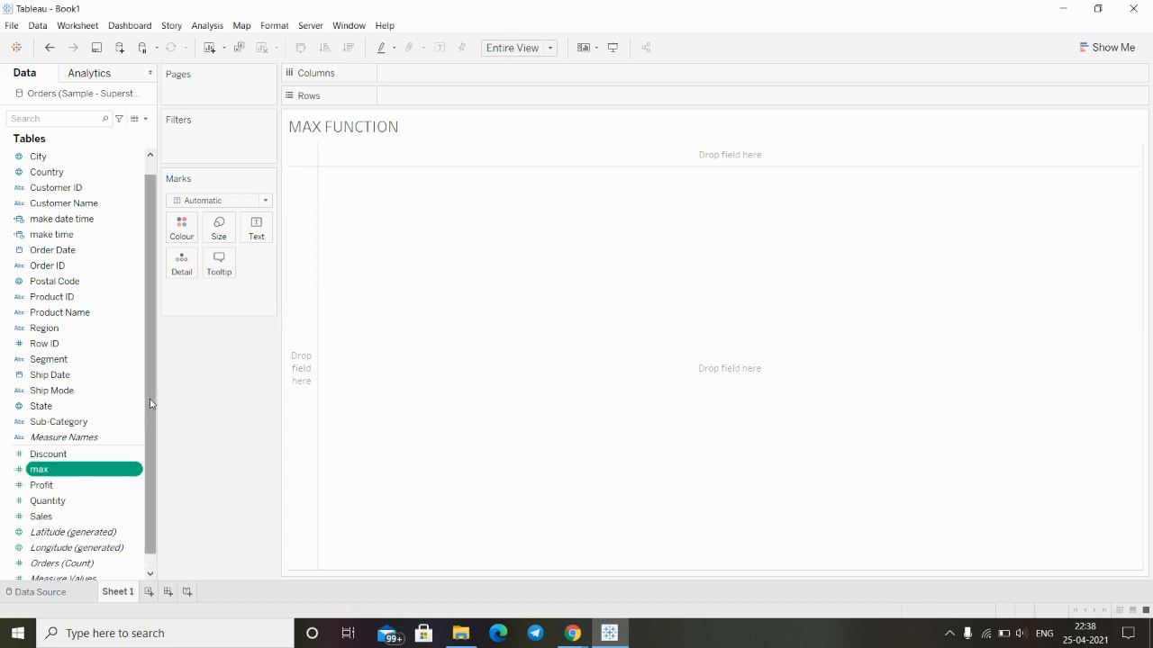
Step: Set the sheet's fit to Standard and show the max field as text in the view
left_click(551, 48)
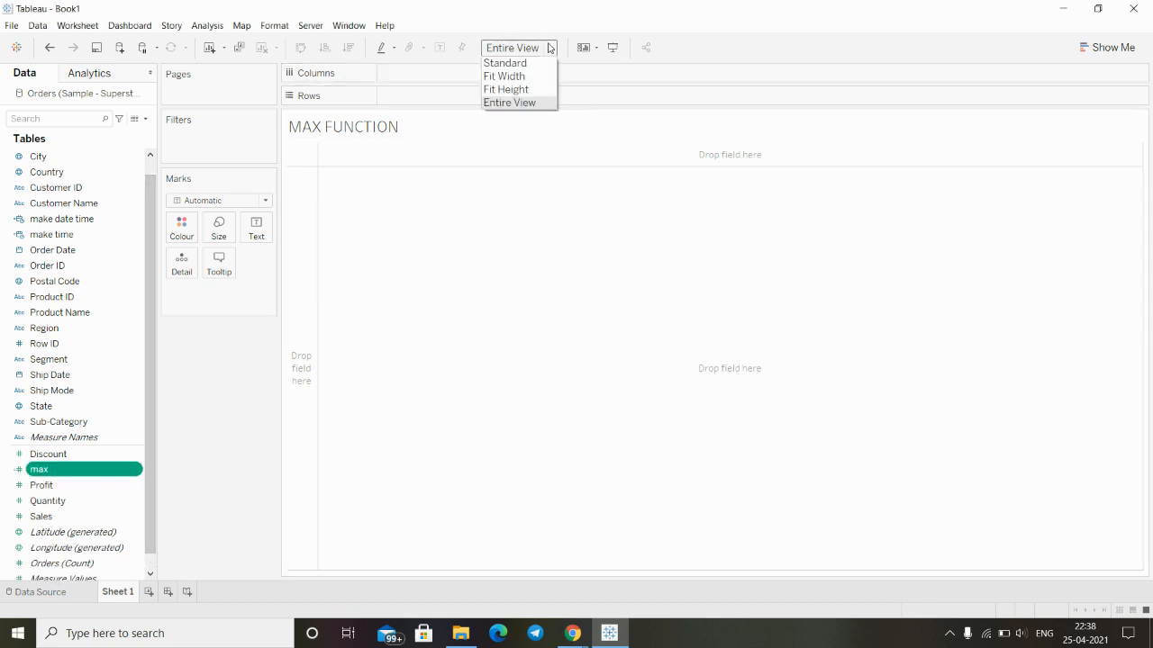
left_click(523, 64)
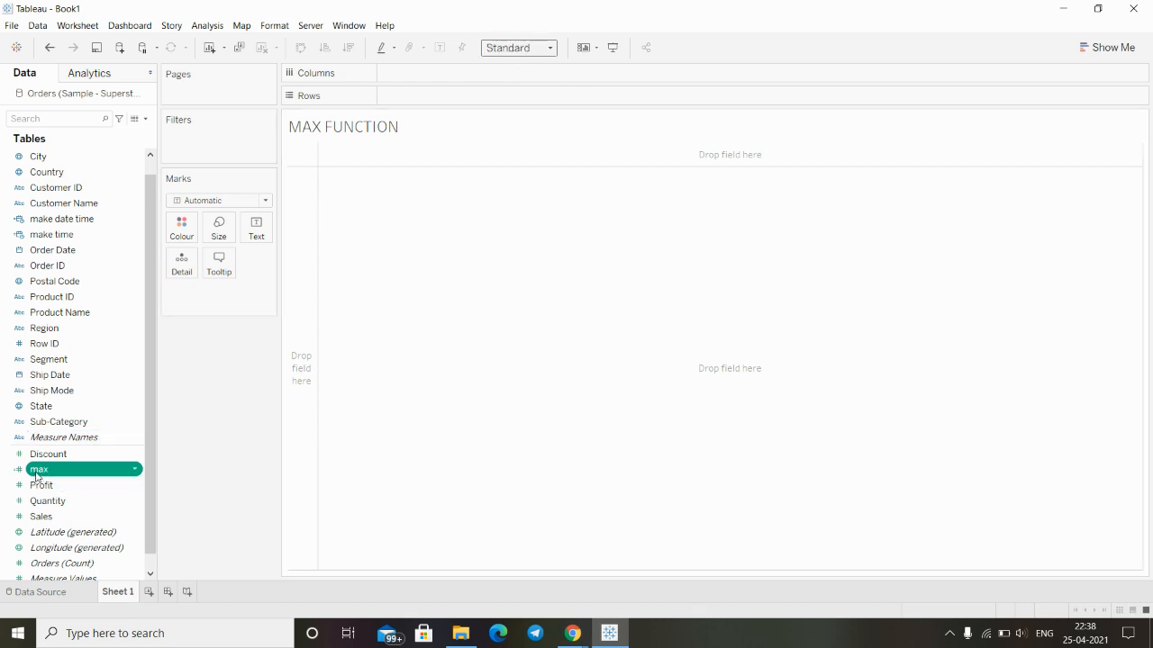
left_click_drag(36, 476, 257, 230)
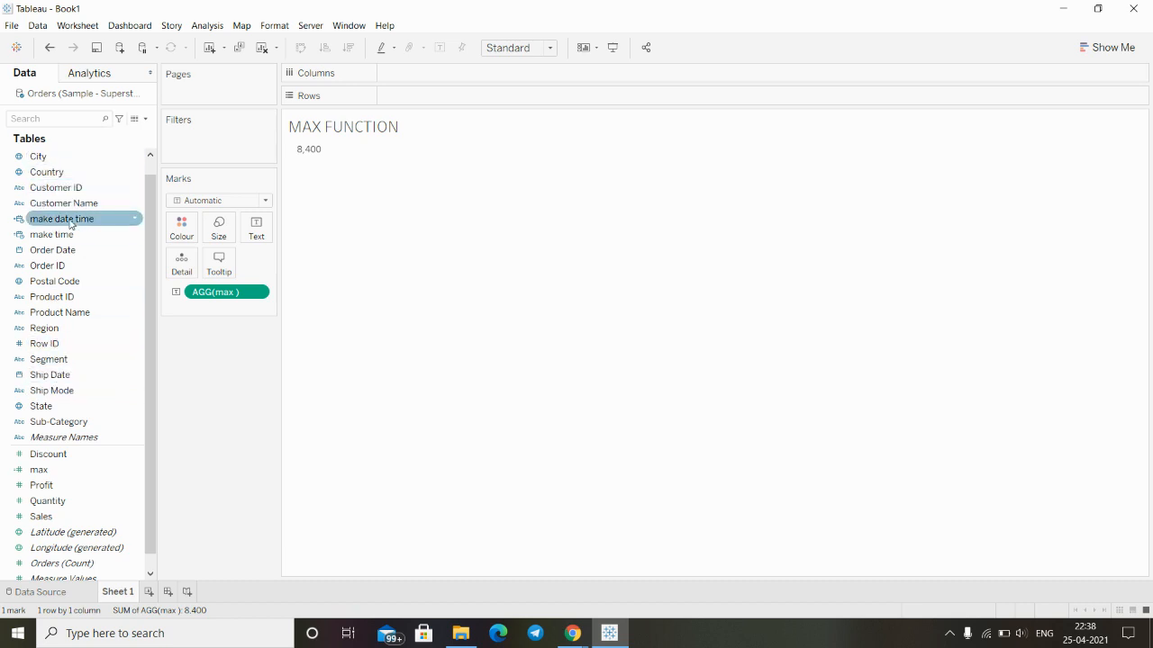
Step: Break the maximum profit down by Category and Sub-Category on the rows
scroll(74, 212, "up", 1)
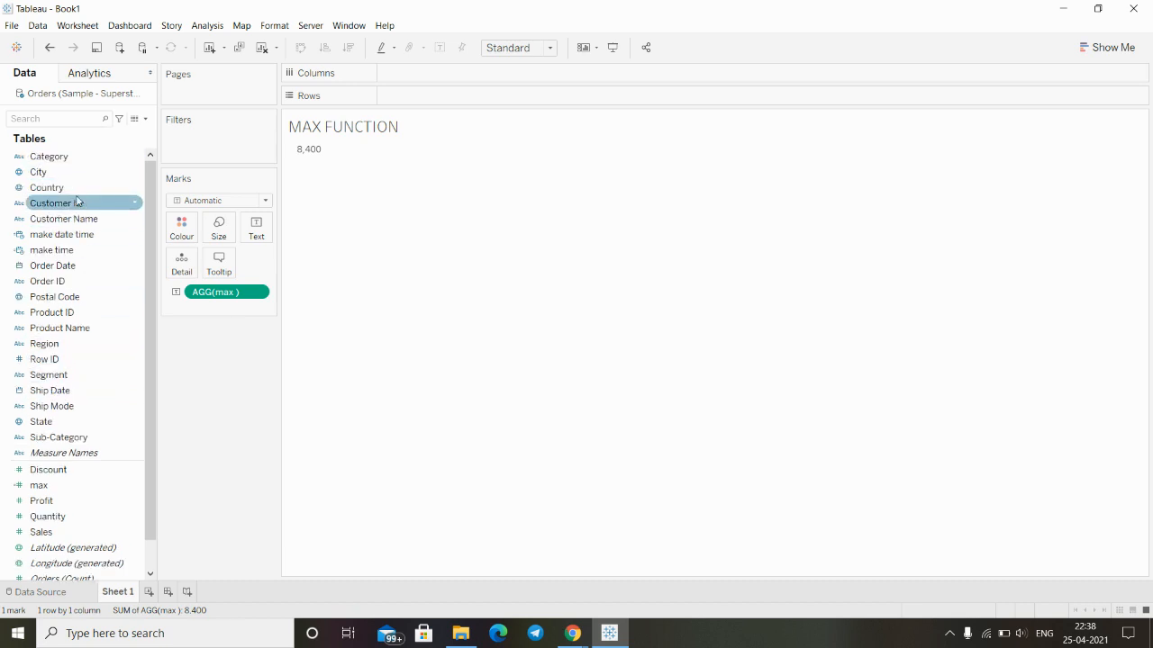
left_click_drag(45, 160, 421, 103)
mouse_move(365, 191)
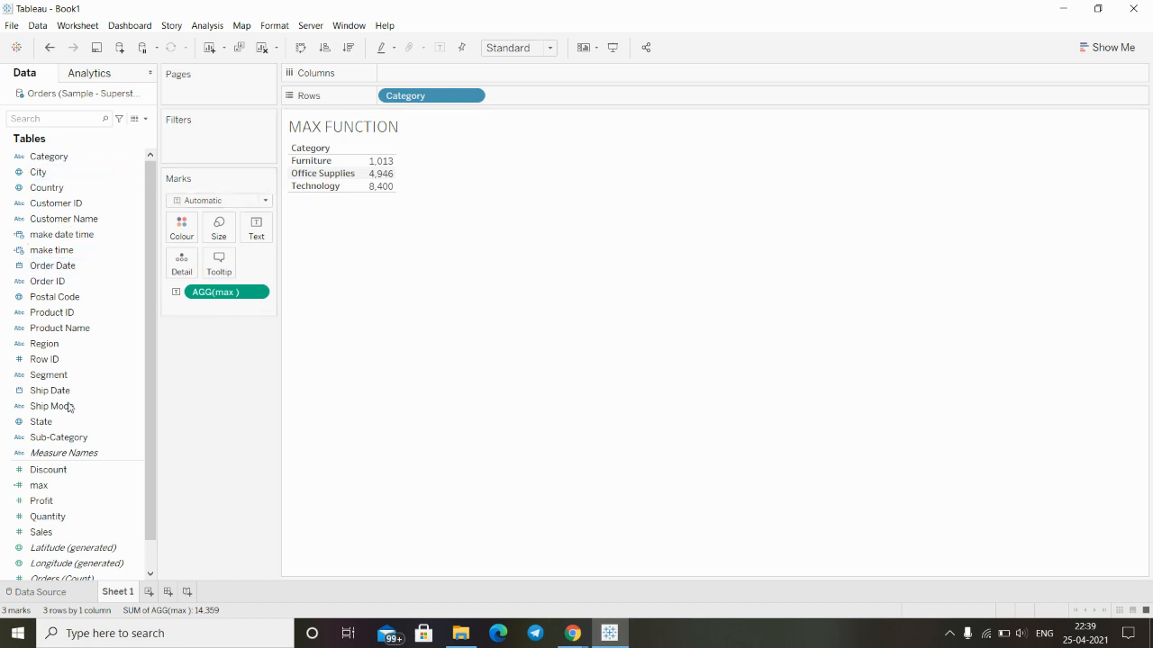
left_click_drag(52, 437, 523, 93)
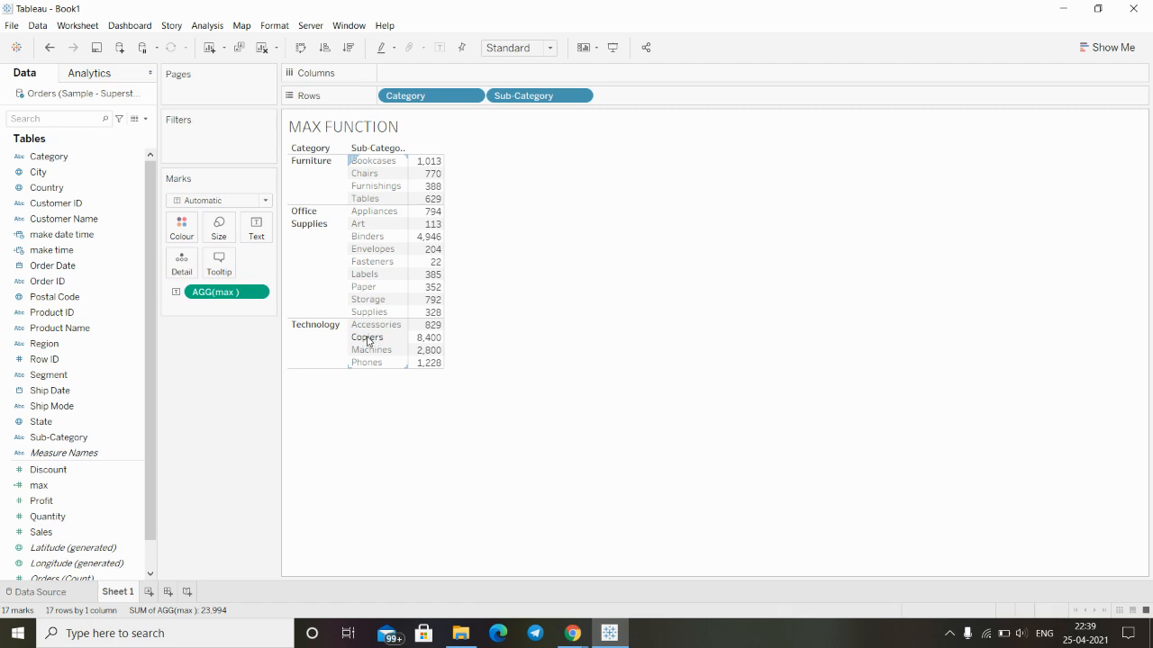
mouse_move(429, 332)
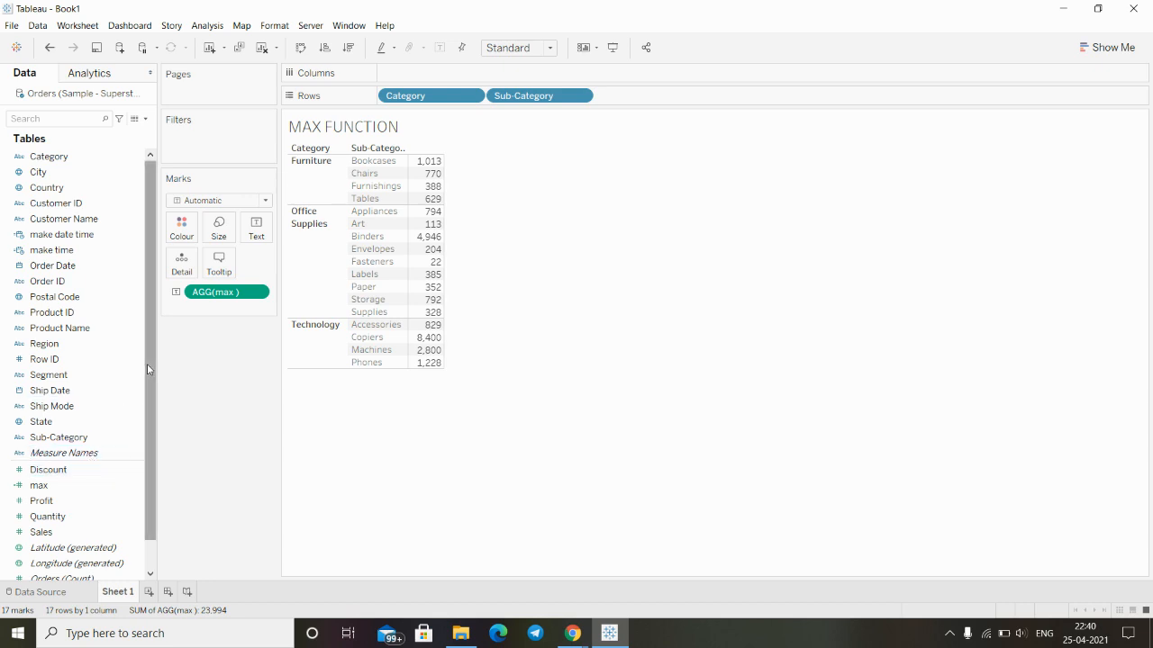
Step: Edit the max calculated field, replacing Profit with Sales so the formula reads MAX([Sales]), and save it
left_click_drag(146, 364, 186, 378)
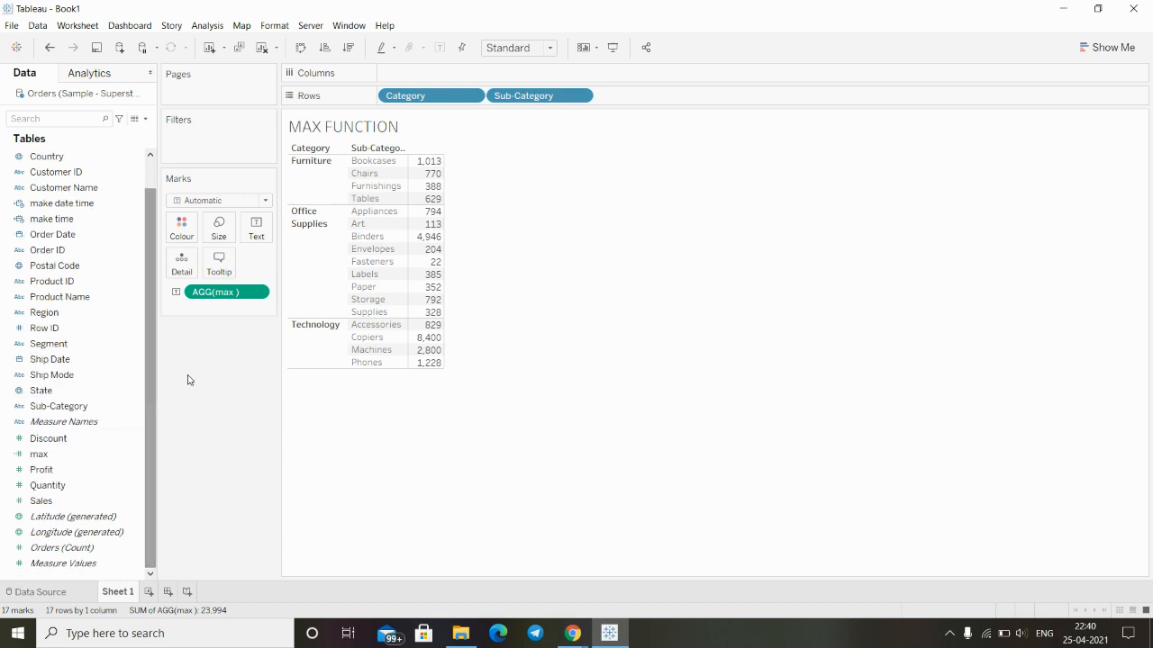
right_click(72, 461)
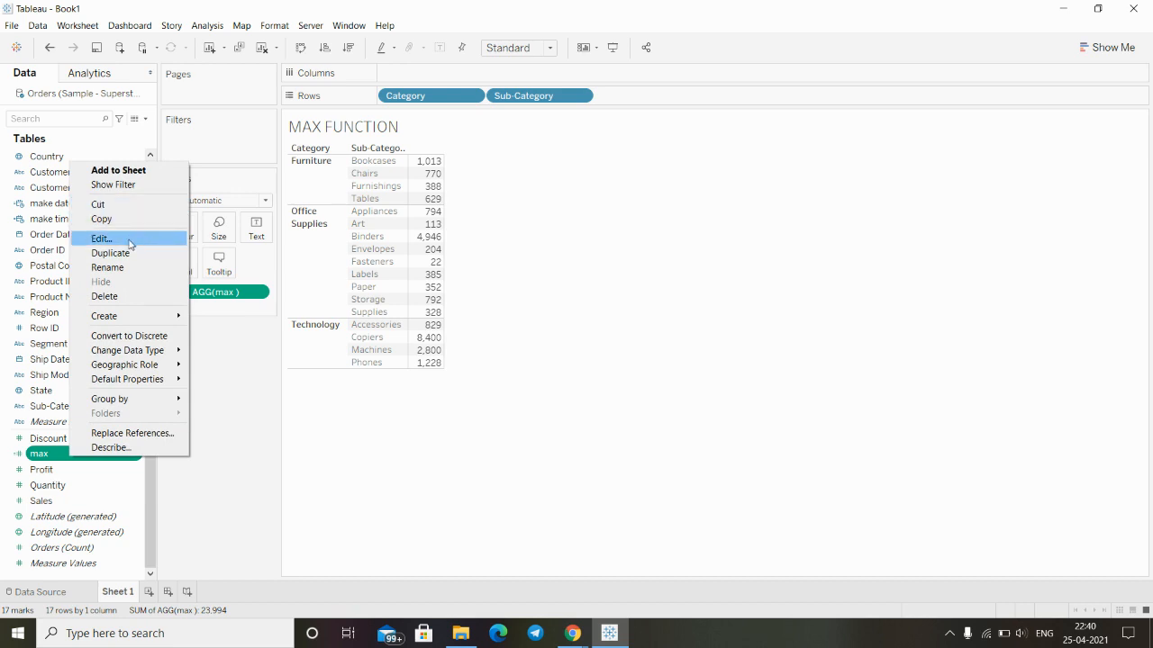
left_click(102, 239)
left_click(491, 241)
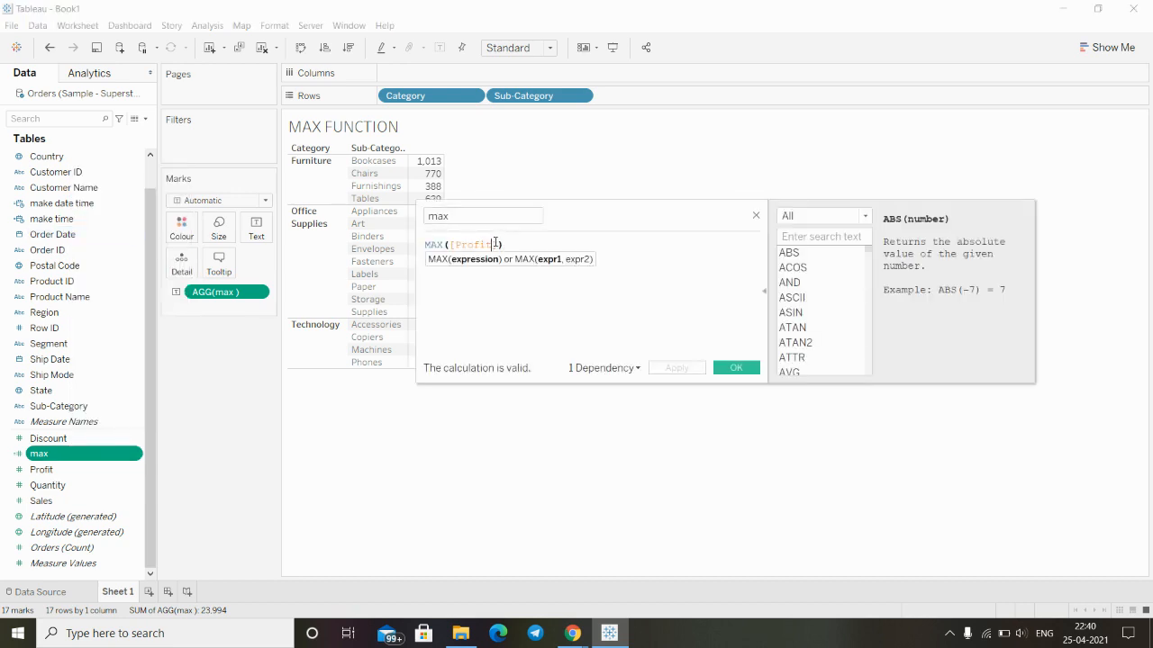
left_click_drag(480, 243, 466, 243)
left_click(493, 244)
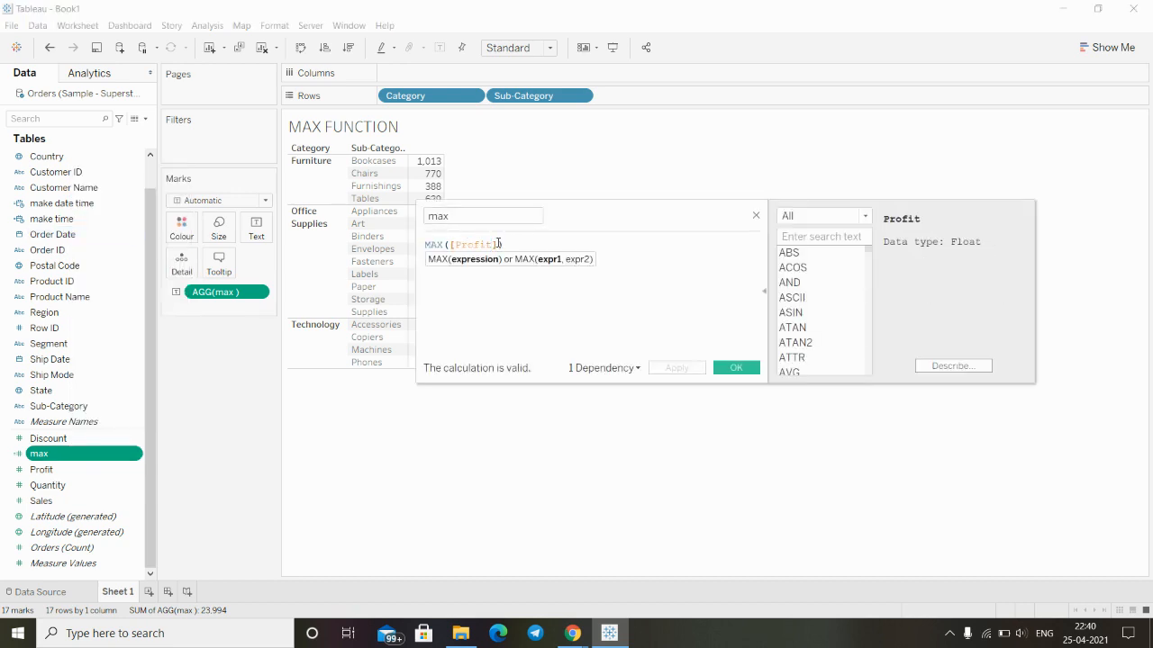
key("BackSpace")
key("BackSpace")
key("BackSpace")
key("BackSpace")
key("BackSpace")
key("BackSpace")
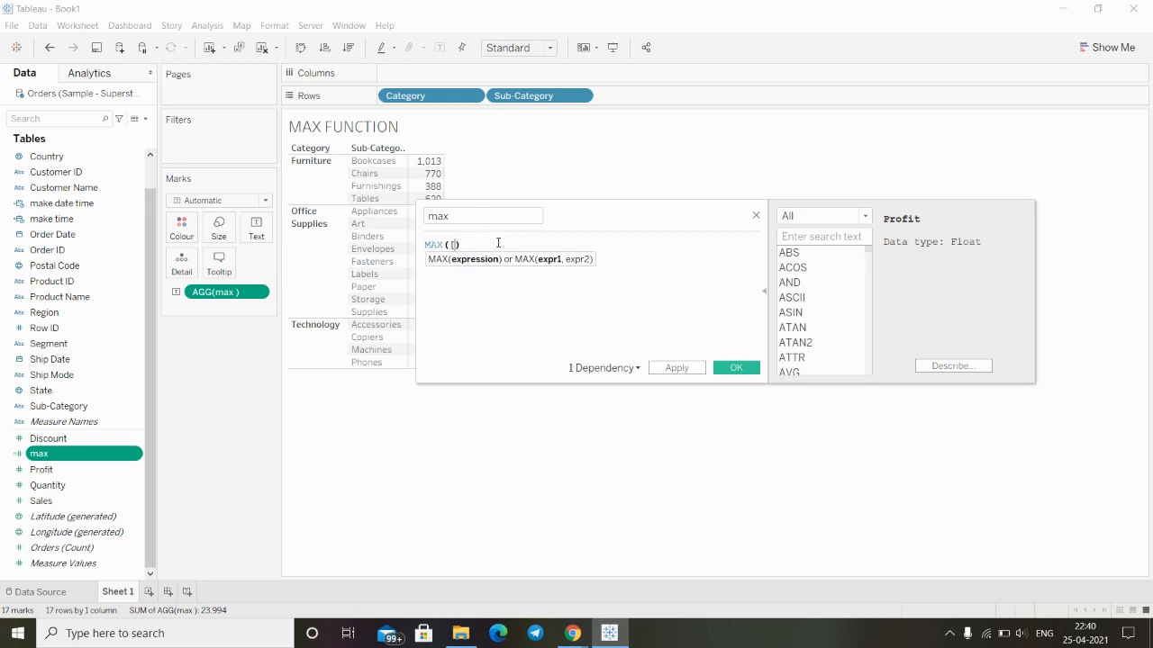
key("BackSpace")
key("BackSpace")
type("sales")
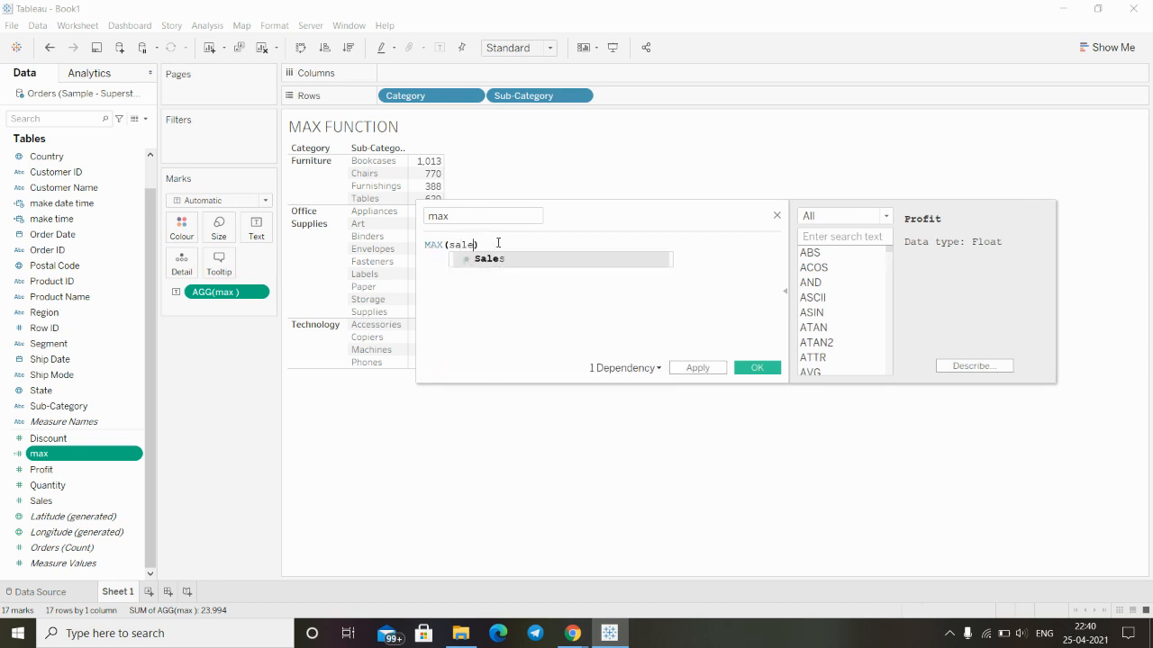
double_click(491, 259)
left_click(698, 368)
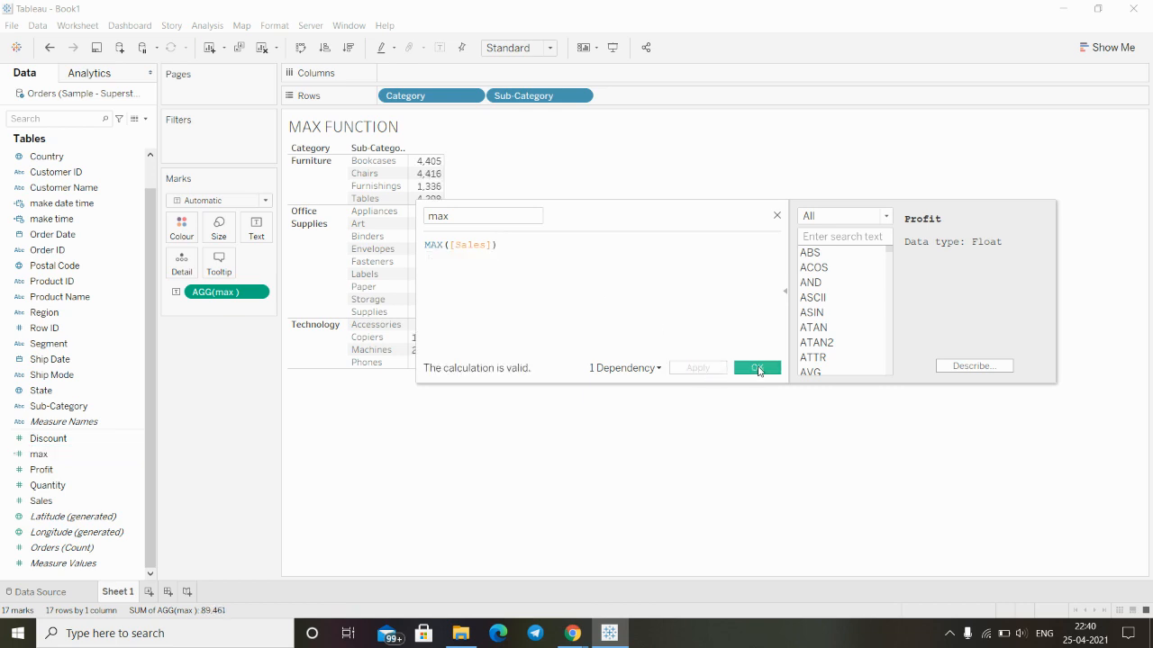
left_click(756, 368)
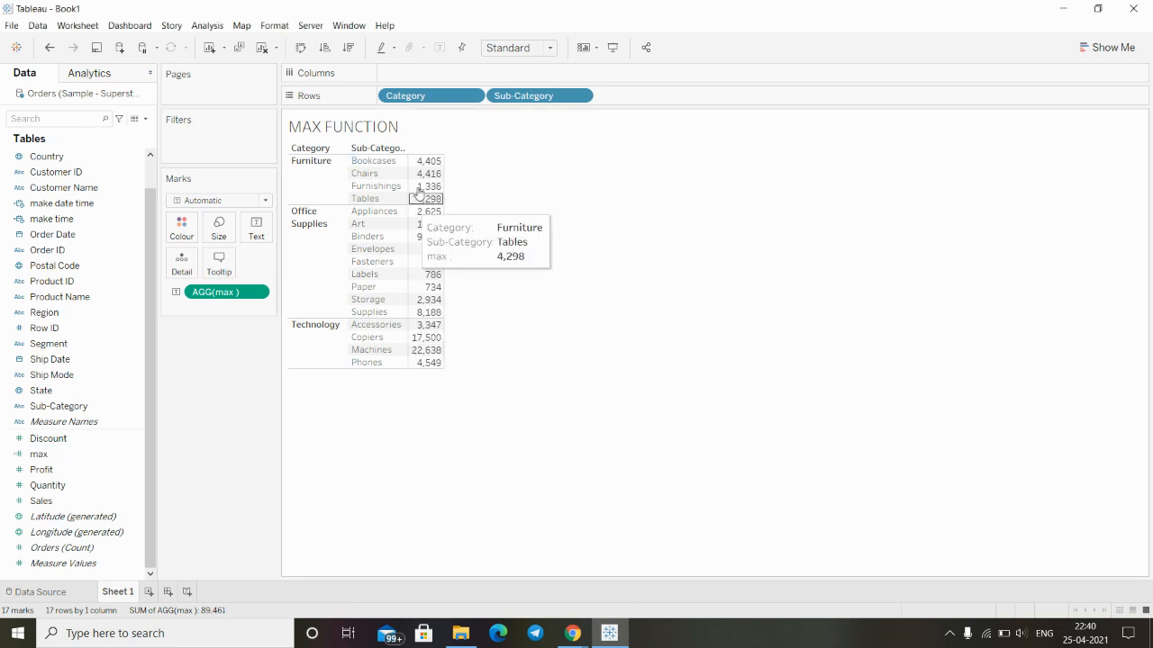
Step: Remove Sub-Category and Category from the rows to show only the overall maximum sales
left_click_drag(510, 96, 499, 67)
left_click_drag(424, 101, 462, 8)
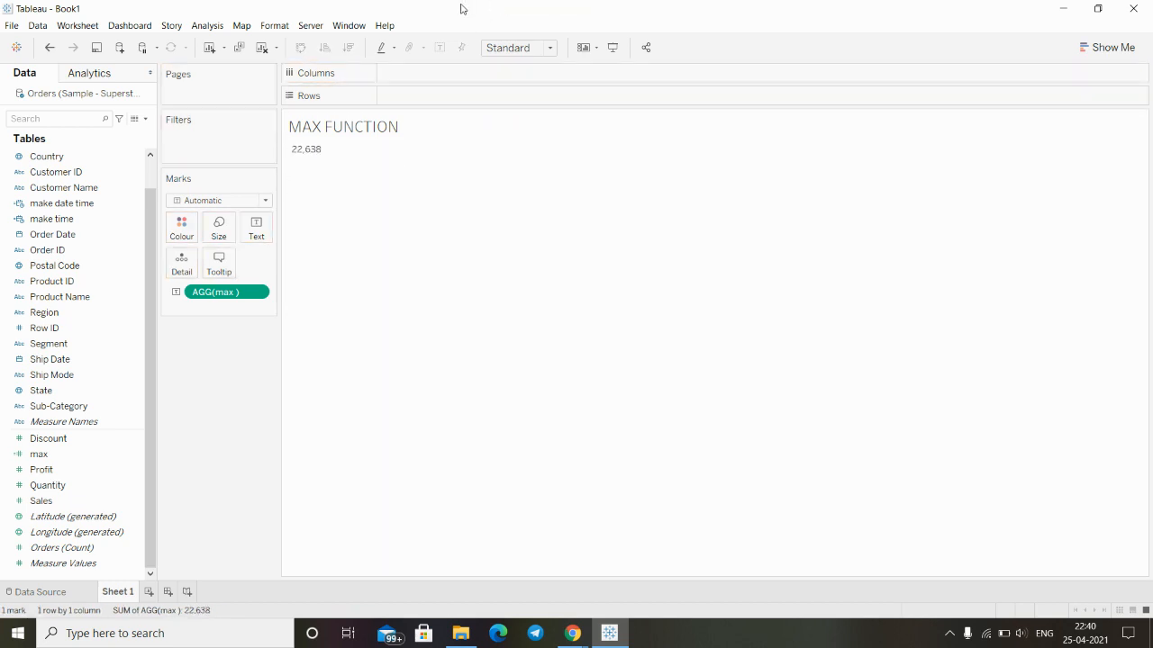
mouse_move(298, 156)
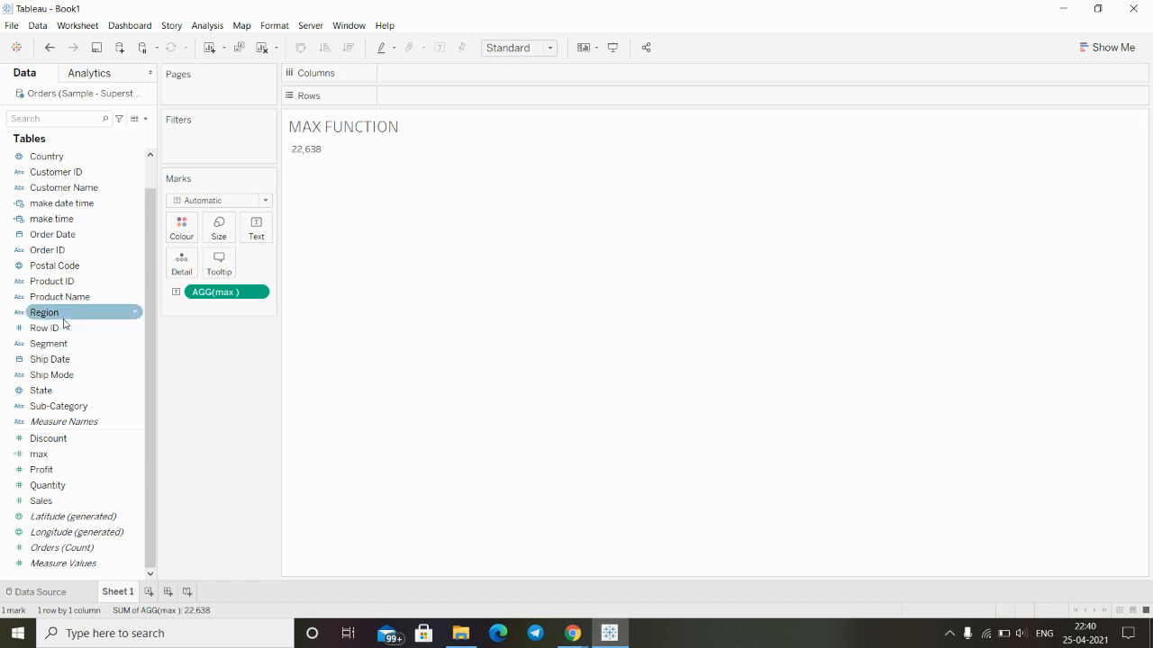
Step: Break the maximum sales down by Category and Sub-Category on the rows
scroll(80, 203, "up", 1)
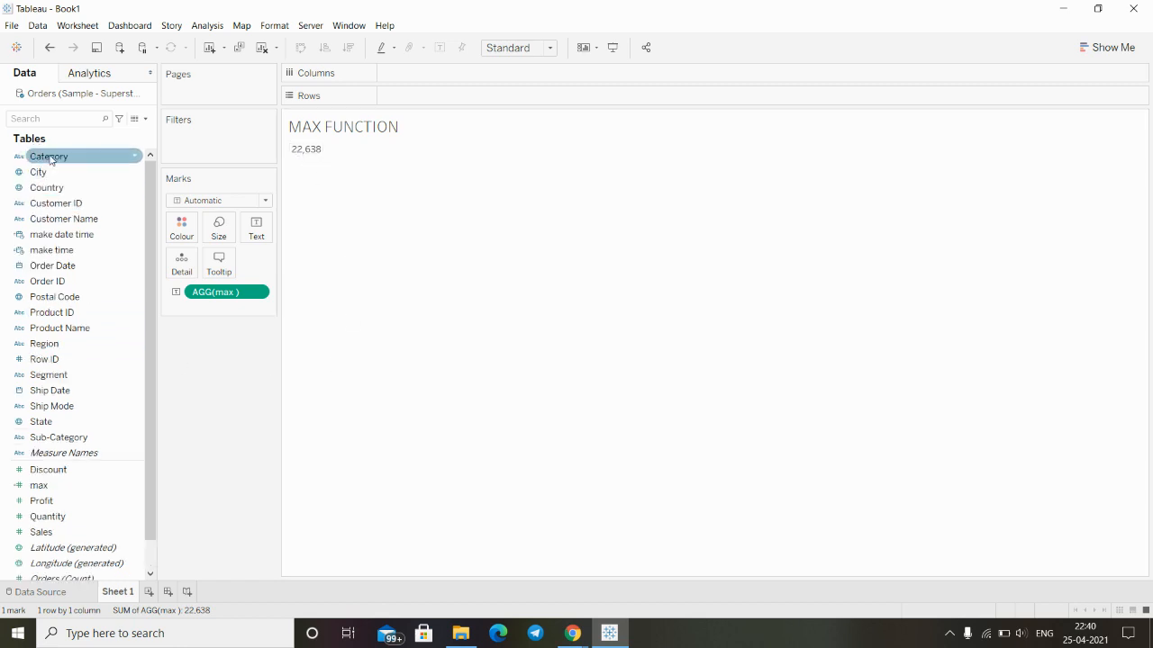
left_click_drag(48, 157, 424, 97)
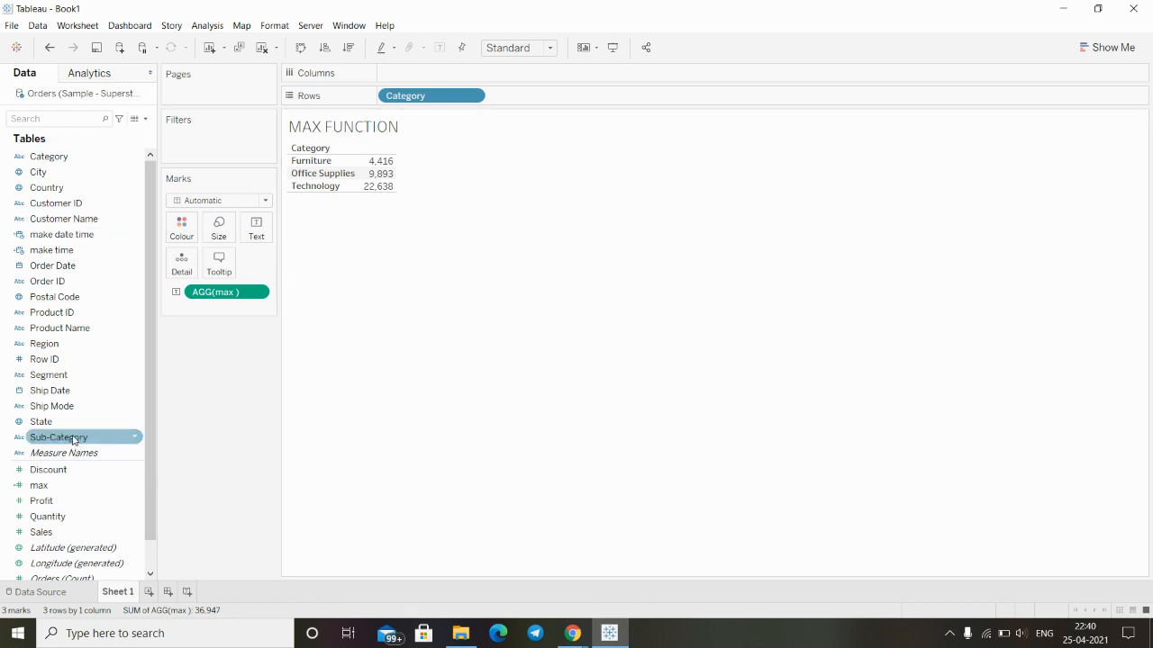
left_click_drag(74, 441, 531, 100)
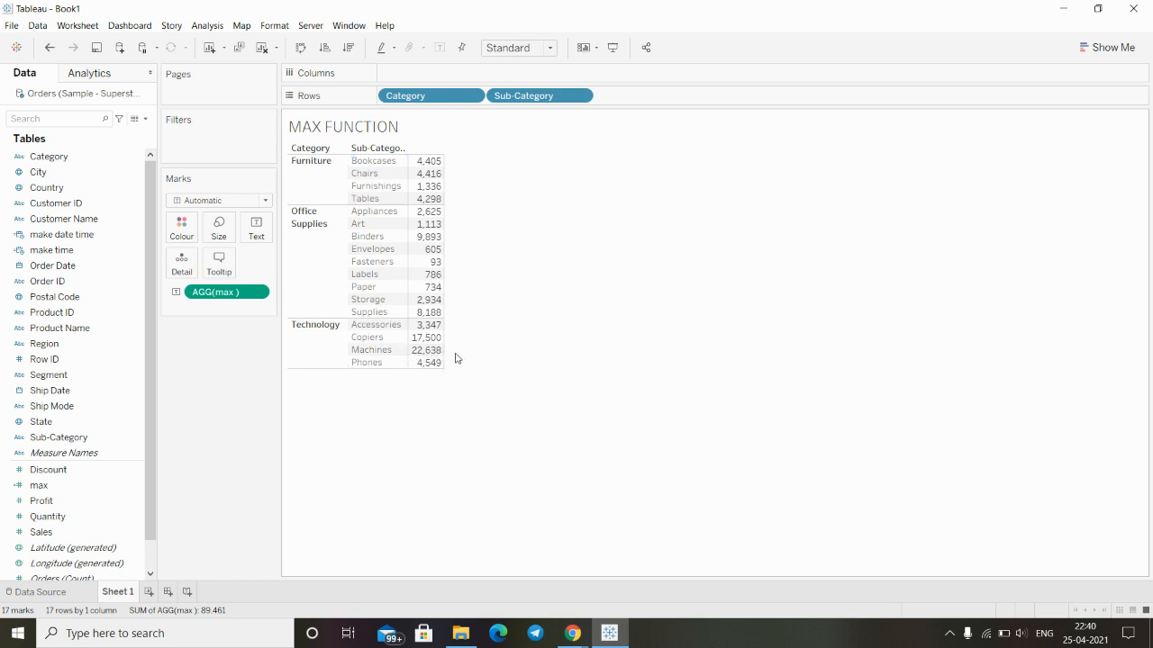
Step: Clear the Category and Sub-Category breakdown from the rows, leaving only the max value
left_click_drag(453, 95, 442, 14)
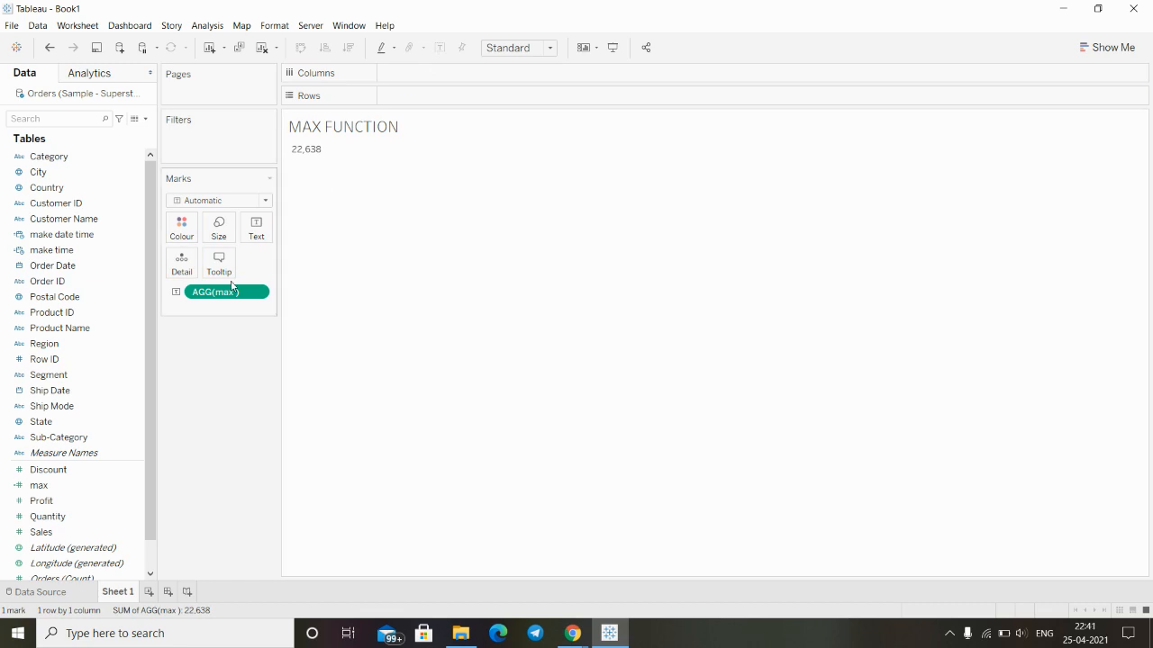